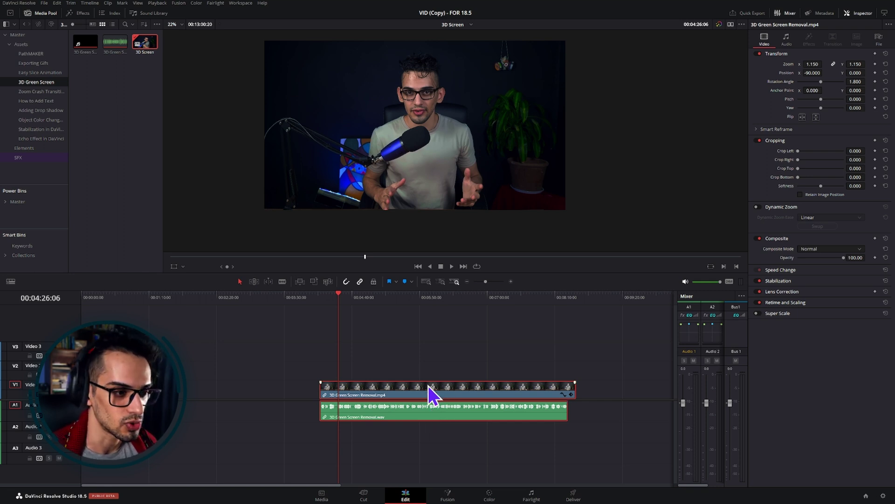
Turn the linked green-screen video and audio clips into a compound clip named '3D SCREEN'.
{"action": "left_click", "coordinate": [451, 344]}
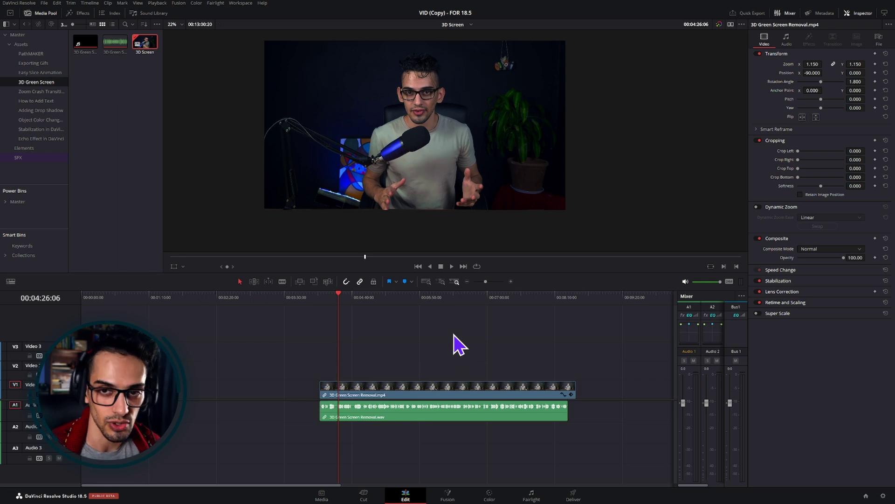
{"action": "right_click", "coordinate": [416, 413]}
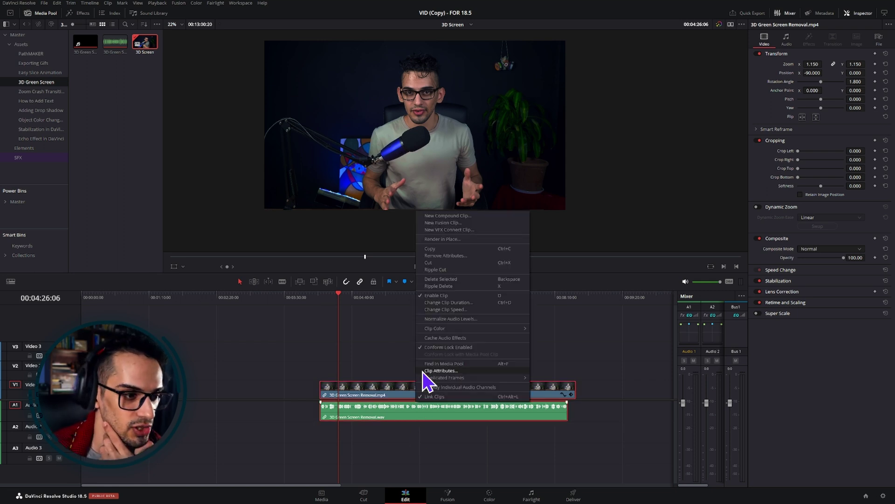
{"action": "left_click", "coordinate": [492, 217]}
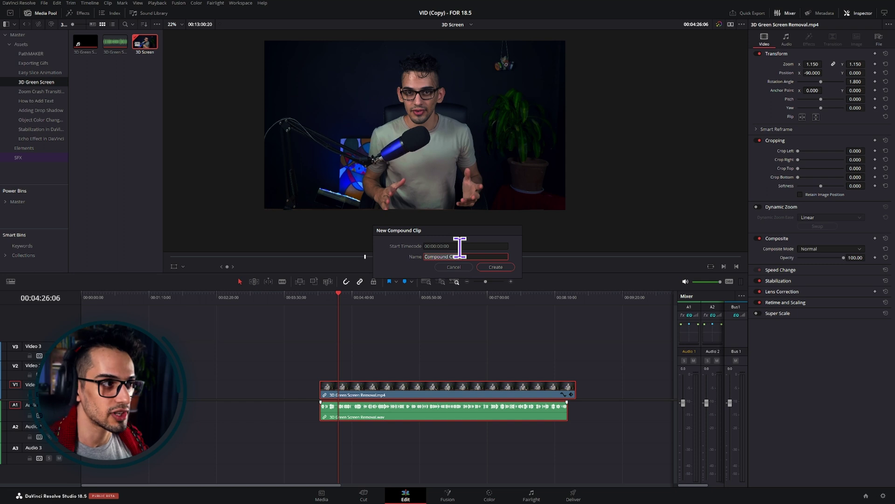
{"action": "type", "text": "3D SCREEN"}
{"action": "key", "text": "Return"}
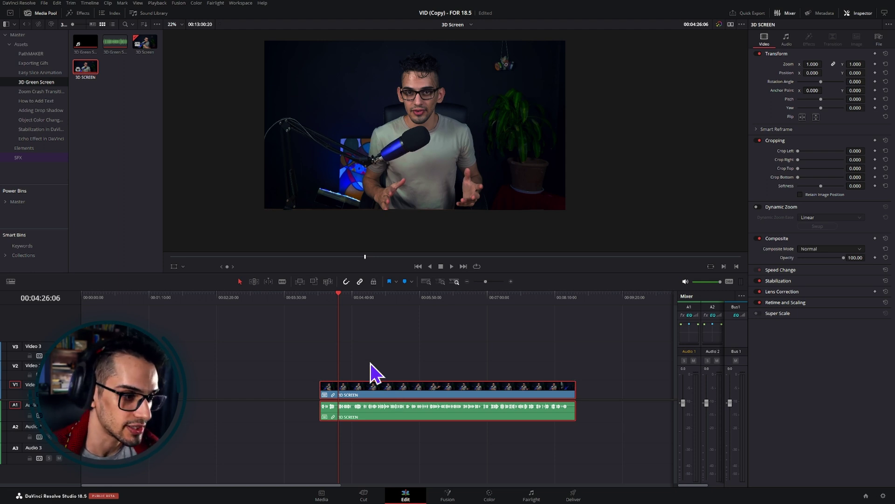
Run Transcribe Audio on the 3D SCREEN clip in the Media Pool.
{"action": "left_click", "coordinate": [83, 71]}
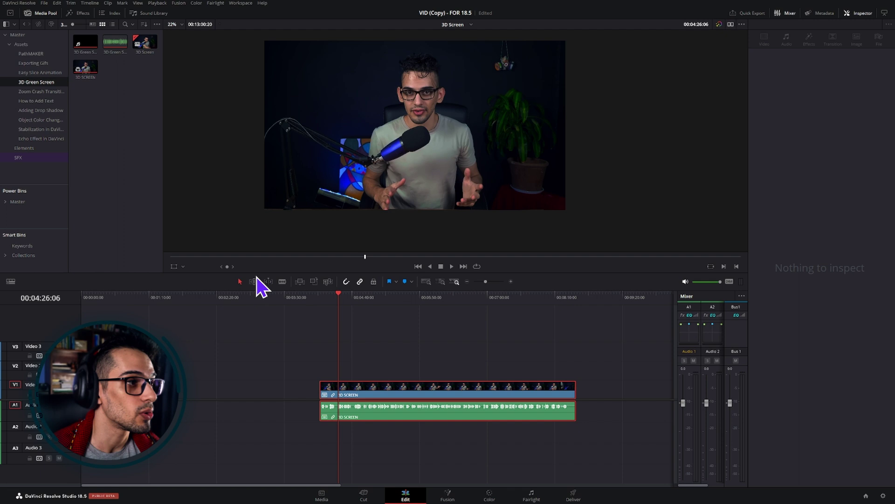
{"action": "right_click", "coordinate": [85, 66]}
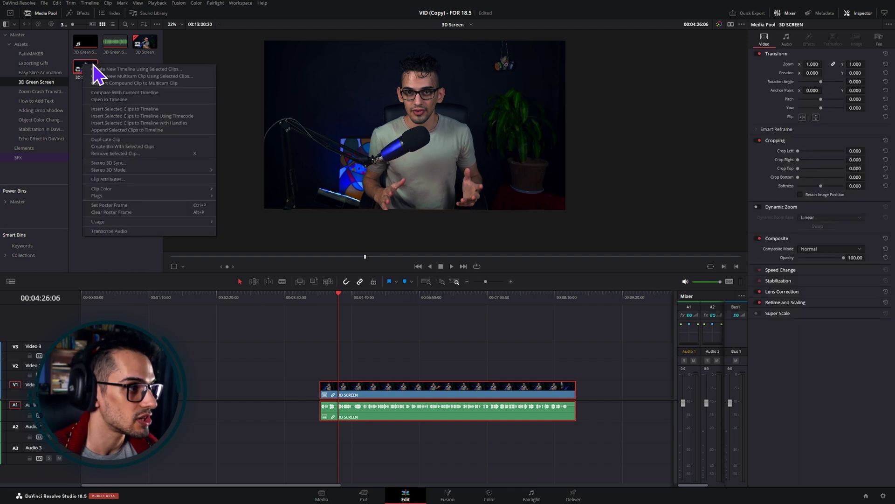
{"action": "left_click", "coordinate": [122, 230]}
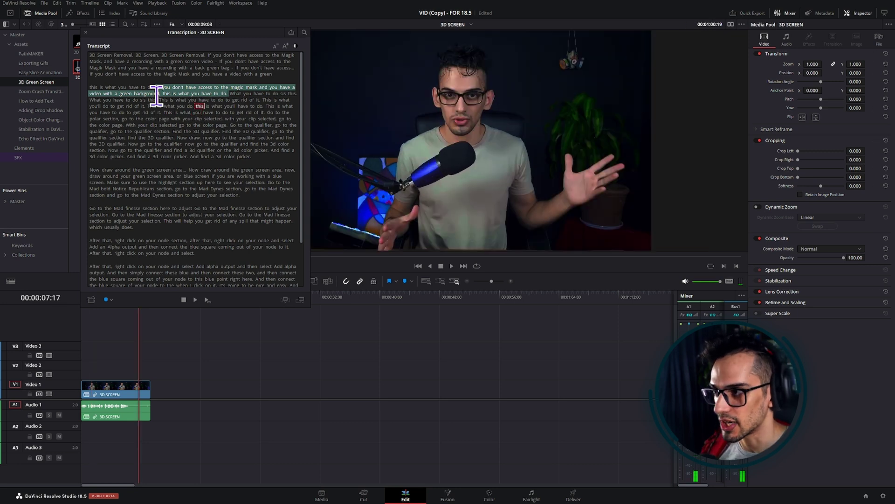
Insert the transcript passage starting with 'If' and delete the short leftover clip at the end.
{"action": "left_click", "coordinate": [157, 87]}
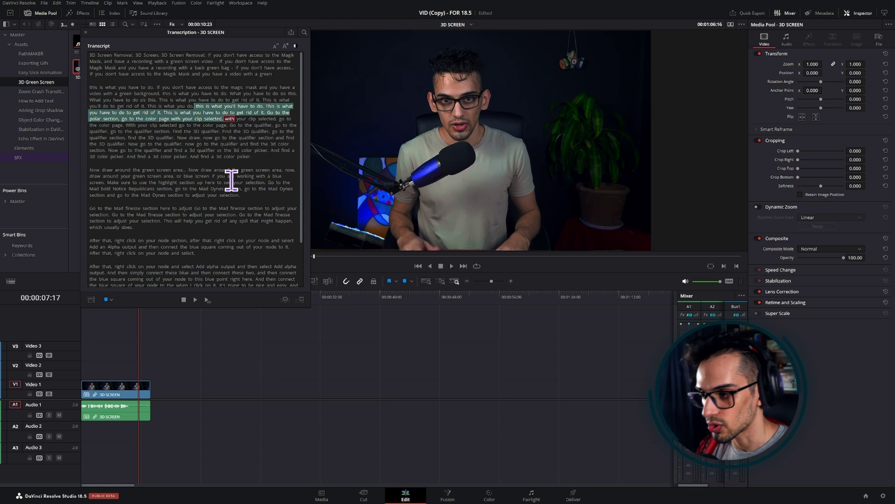
{"action": "key", "text": "F9"}
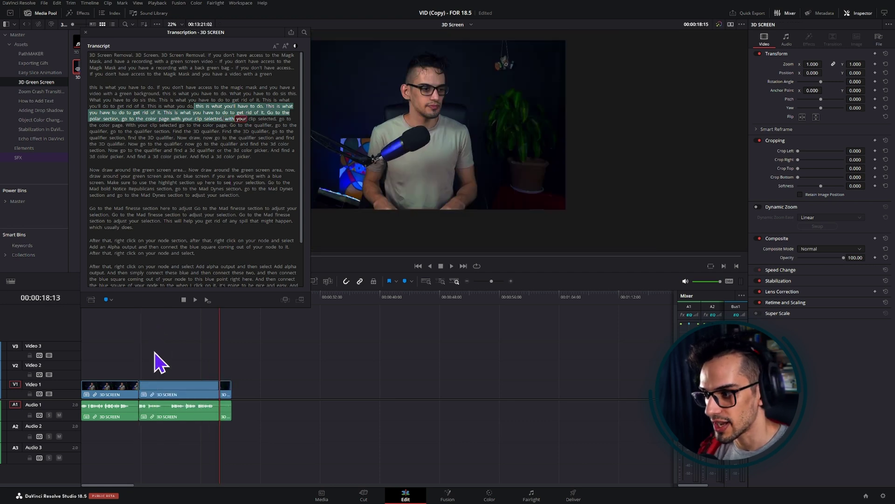
{"action": "left_click", "coordinate": [227, 410]}
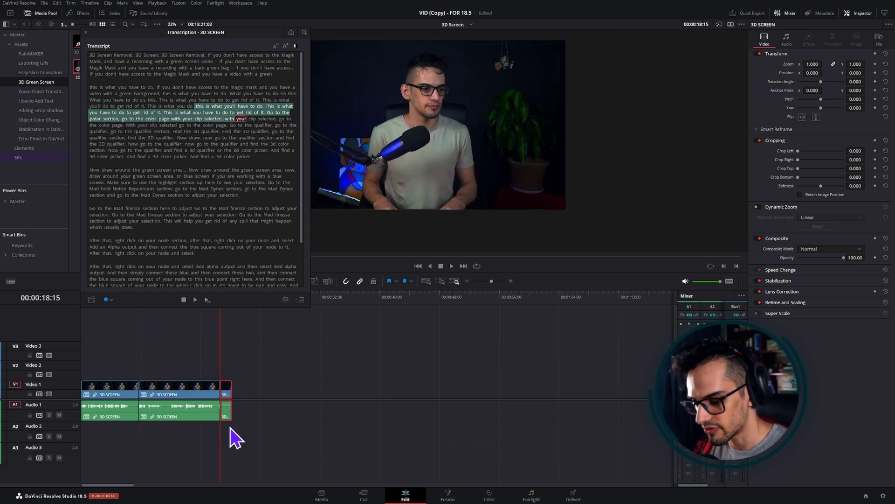
{"action": "key", "text": "Delete"}
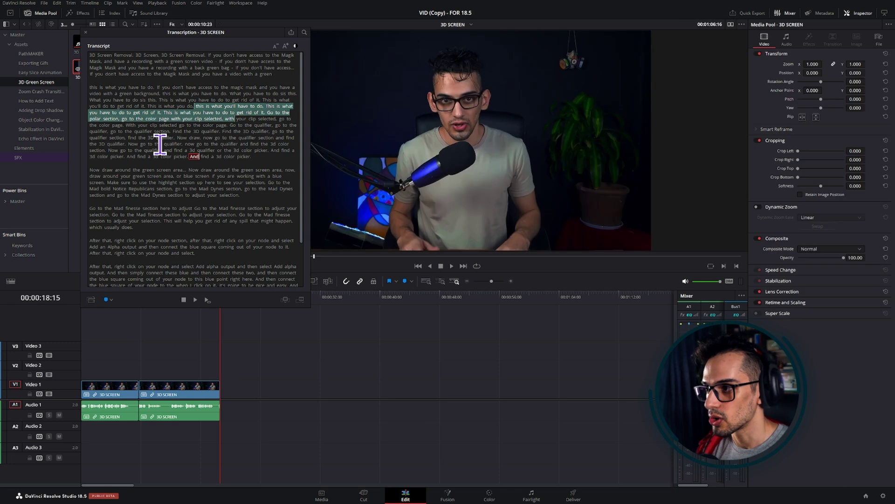
Append the 3D qualifier passage to the timeline end, undoing the extra and full-length clip additions.
{"action": "left_click_drag", "start_coordinate": [160, 144], "coordinate": [209, 156]}
{"action": "key", "text": "F9"}
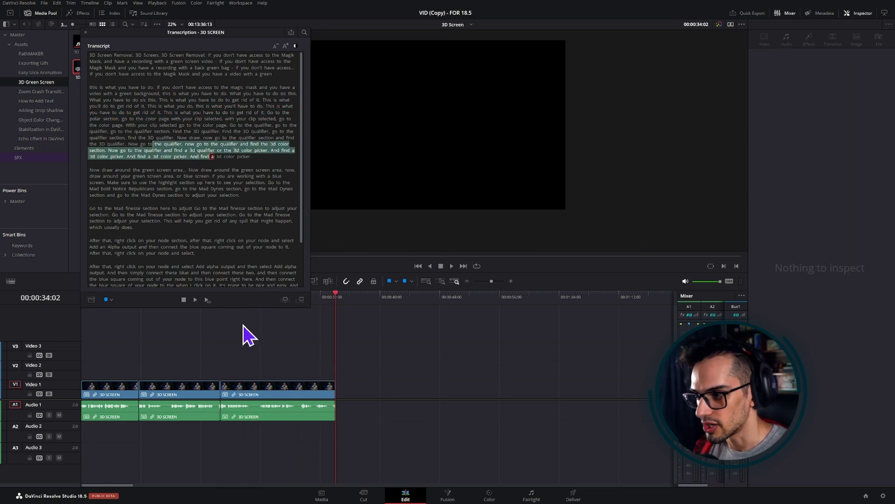
{"action": "left_click", "coordinate": [286, 301]}
{"action": "key", "text": "ctrl+z"}
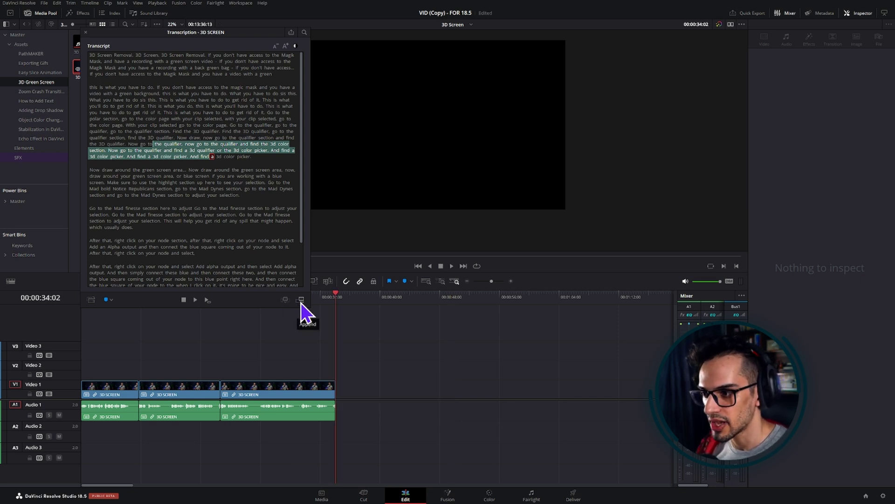
{"action": "left_click", "coordinate": [301, 300]}
{"action": "key", "text": "ctrl+z"}
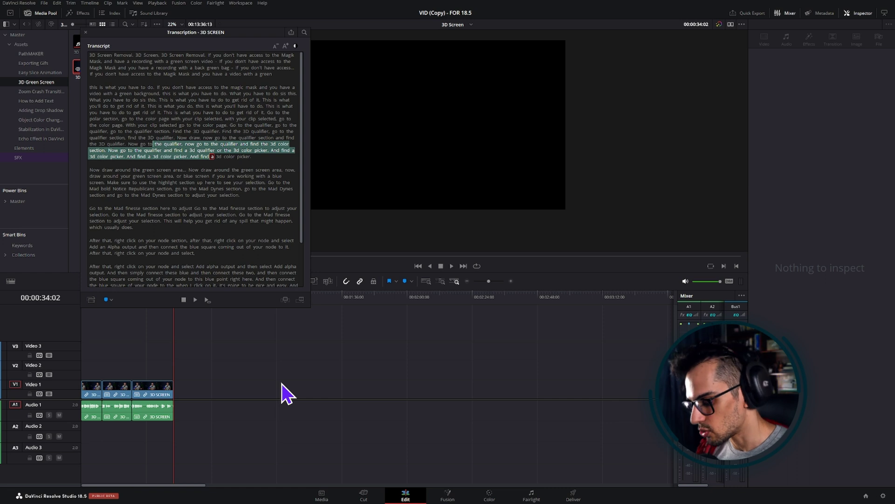
{"action": "key", "text": "ctrl+shift+z"}
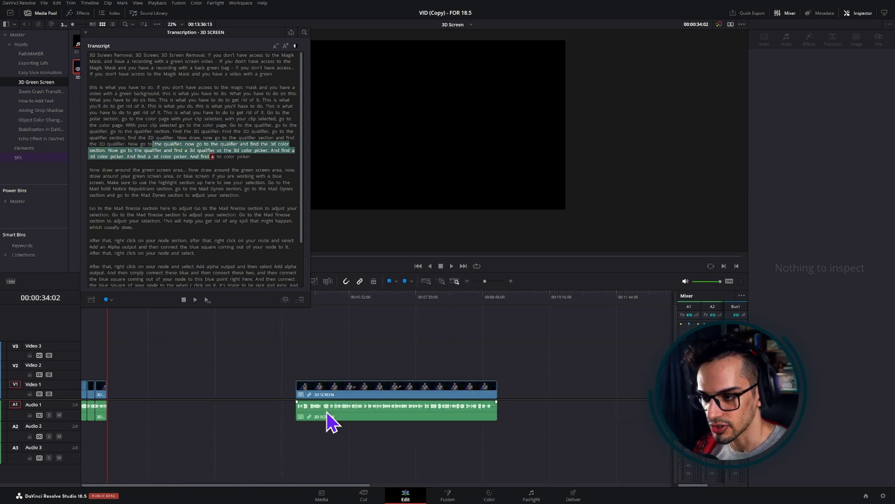
Undo the long clip placement and move the playhead to 00:00:44:03.
{"action": "key", "text": "ctrl+z"}
{"action": "key", "text": "ctrl+z"}
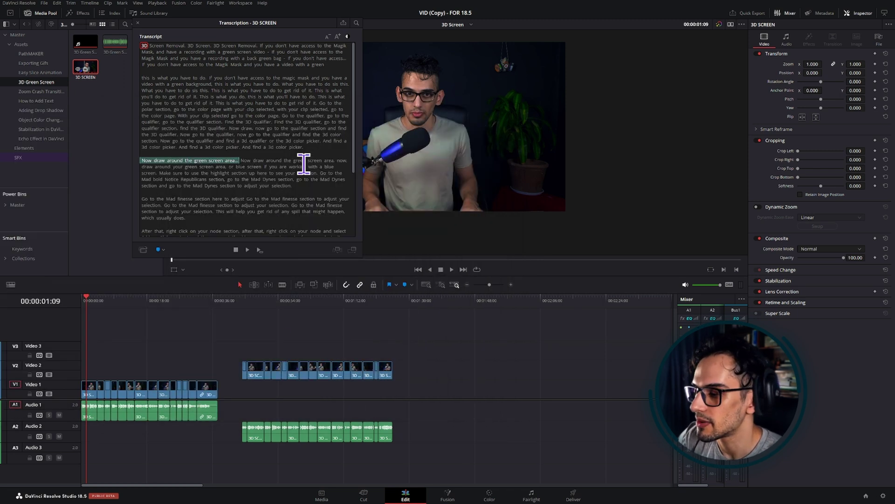
{"action": "left_click", "coordinate": [241, 305]}
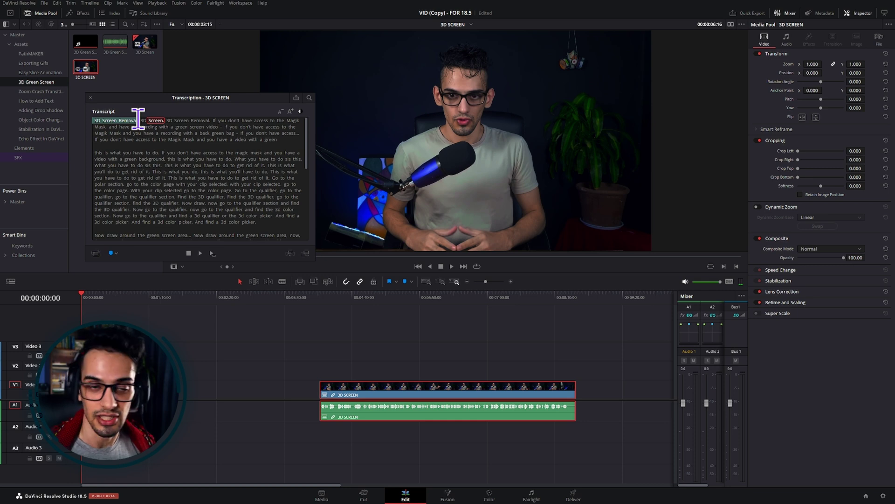
Play the clip from its opening words '3D Screen Removal.', pausing and resuming once.
{"action": "key", "text": "space"}
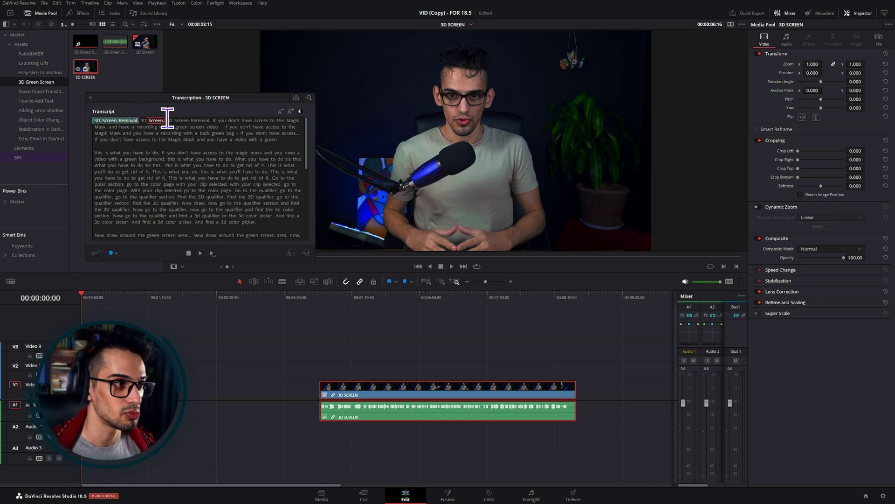
{"action": "left_click", "coordinate": [95, 121]}
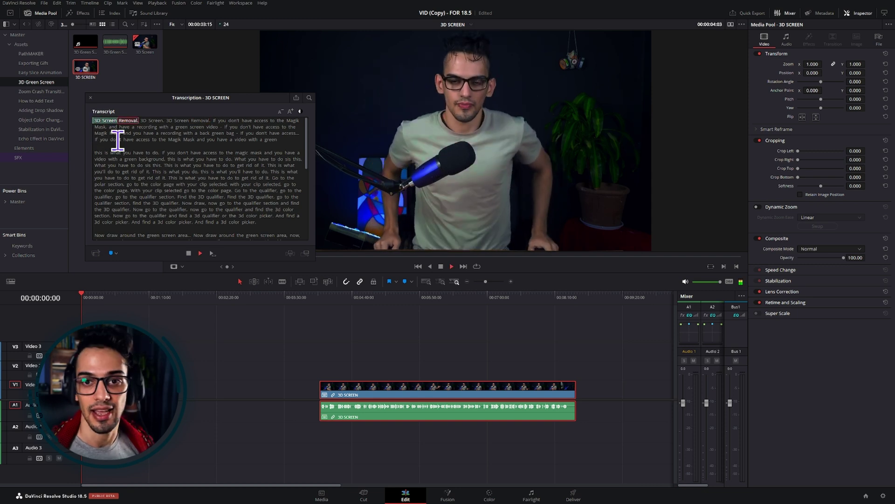
{"action": "key", "text": "space"}
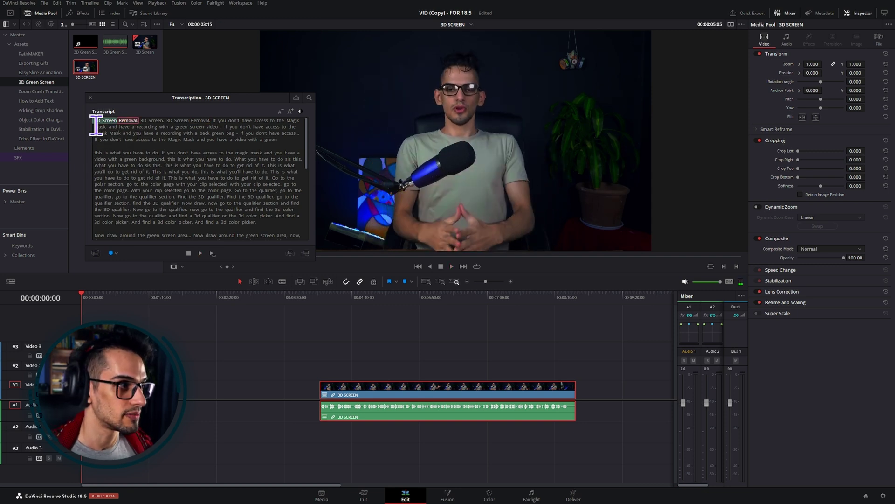
{"action": "key", "text": "space"}
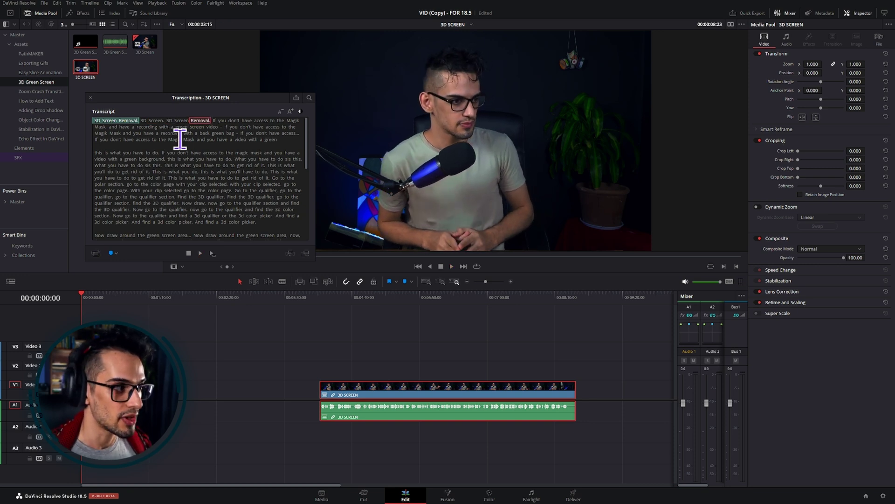
Scrub and play the timeline between about 04:12 and 04:25 to locate the passage.
{"action": "left_click", "coordinate": [317, 300]}
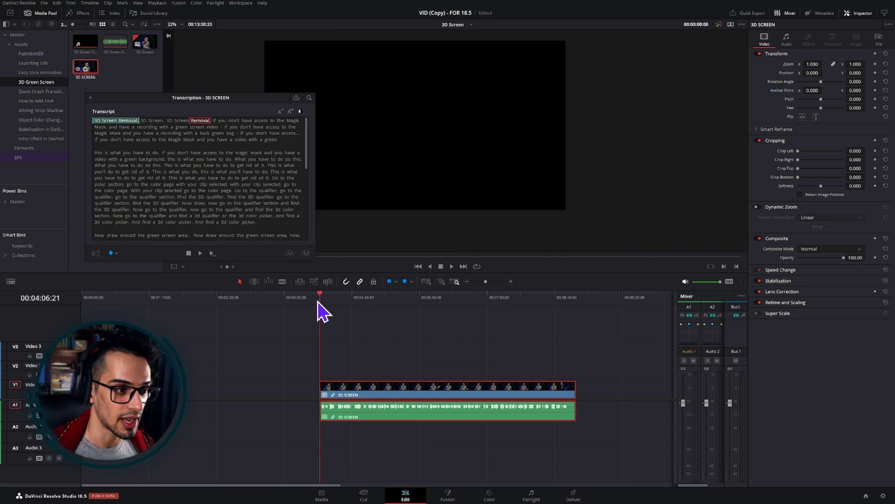
{"action": "key", "text": "ctrl+equal"}
{"action": "key", "text": "ctrl+equal"}
{"action": "key", "text": "ctrl+minus"}
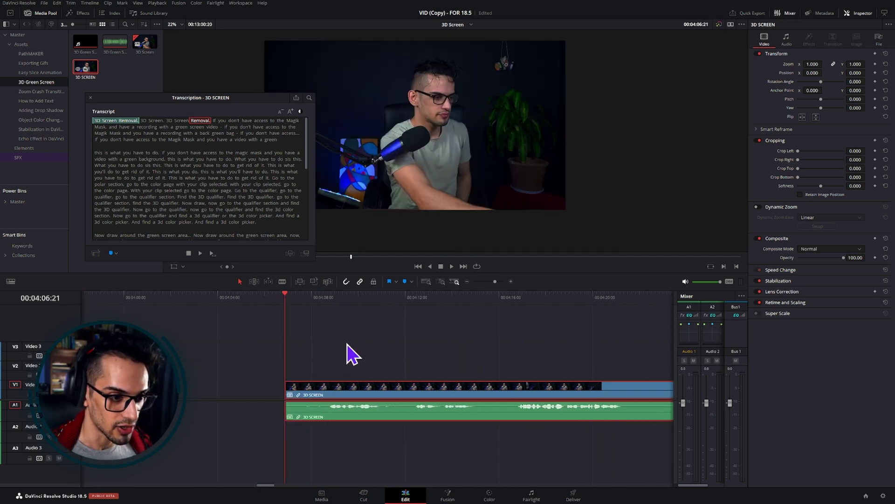
{"action": "left_click_drag", "start_coordinate": [302, 306], "coordinate": [274, 309]}
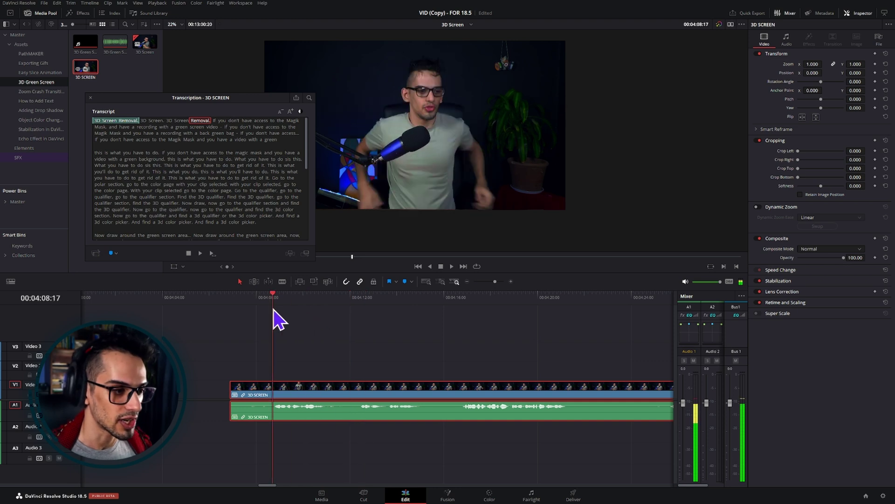
{"action": "left_click", "coordinate": [359, 307]}
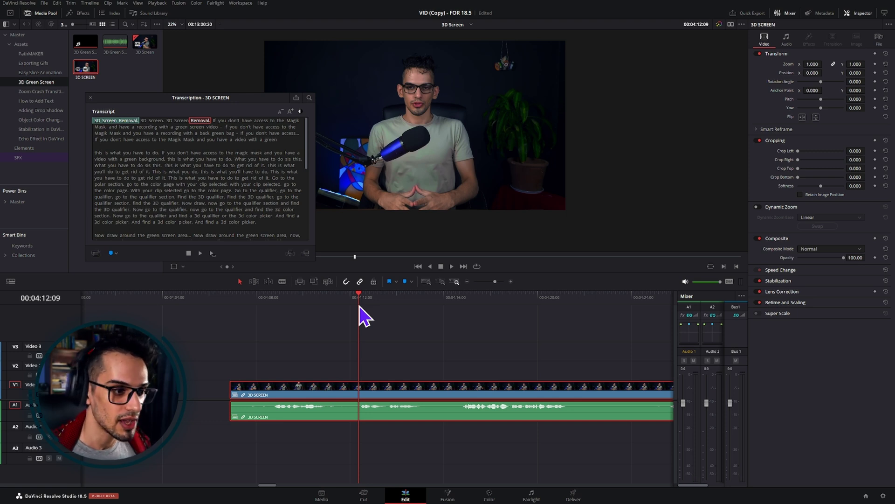
{"action": "left_click", "coordinate": [446, 299]}
{"action": "key", "text": "space"}
{"action": "left_click", "coordinate": [357, 303]}
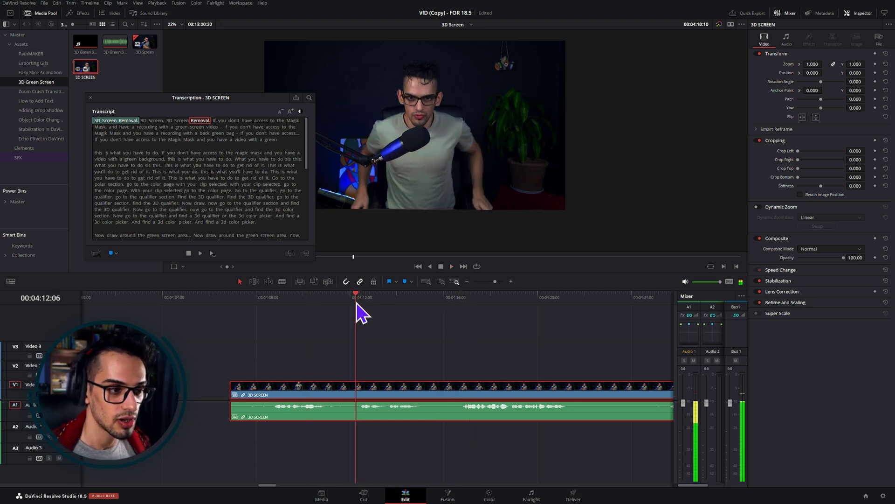
{"action": "scroll", "coordinate": [397, 341], "scroll_direction": "down", "scroll_amount": 4}
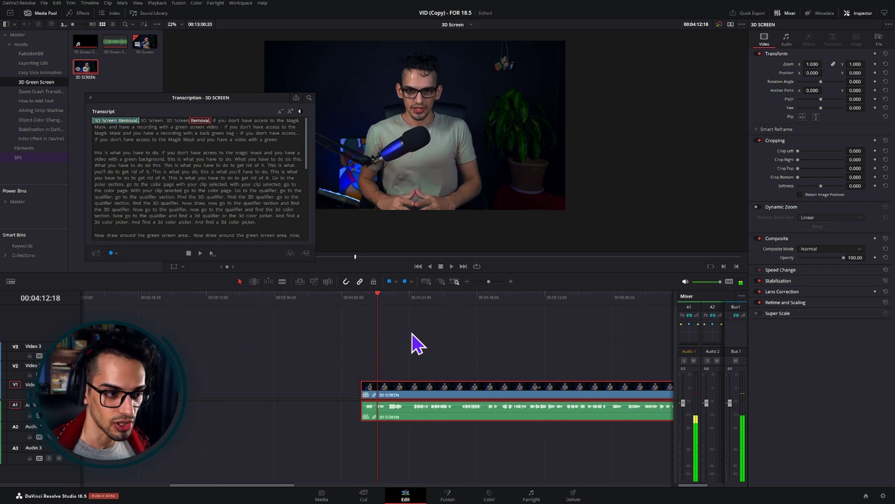
{"action": "left_click", "coordinate": [456, 299]}
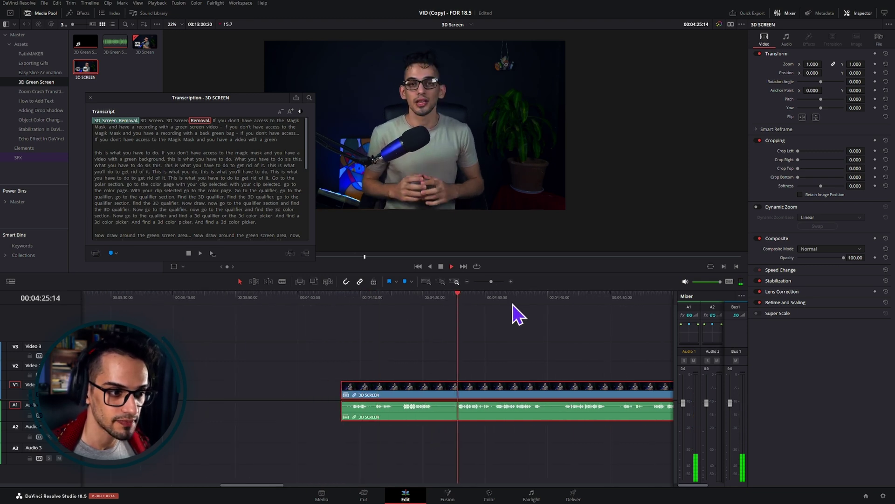
{"action": "key", "text": "space"}
Preview from the transcript words 'Screen', 'If' and 'video', then select the passage ending 'this is what you have to do.'.
{"action": "left_click", "coordinate": [211, 132]}
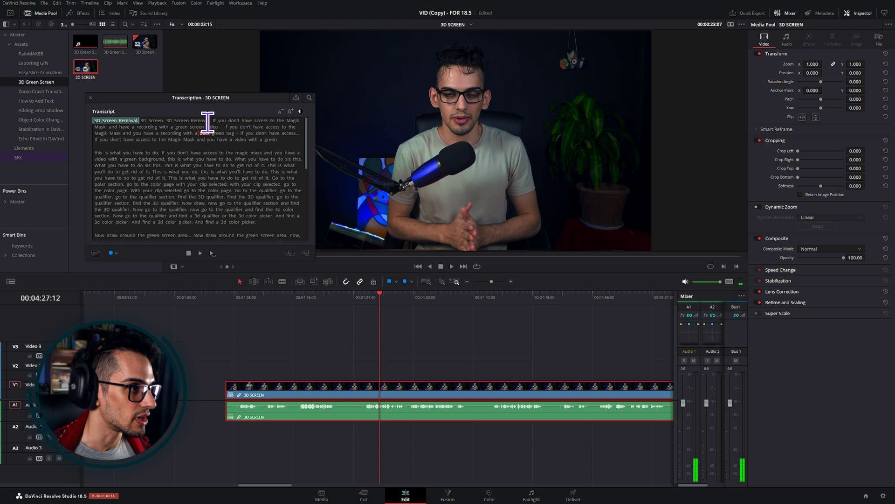
{"action": "left_click", "coordinate": [182, 121]}
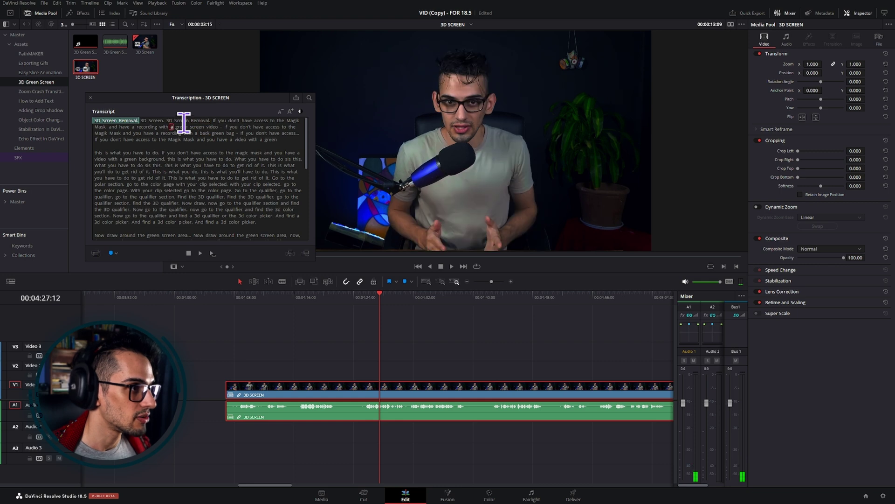
{"action": "left_click", "coordinate": [214, 121]}
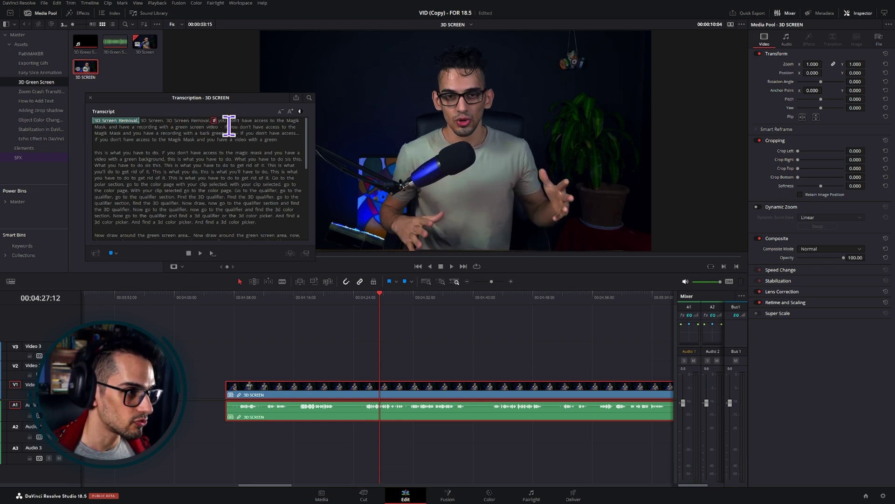
{"action": "key", "text": "space"}
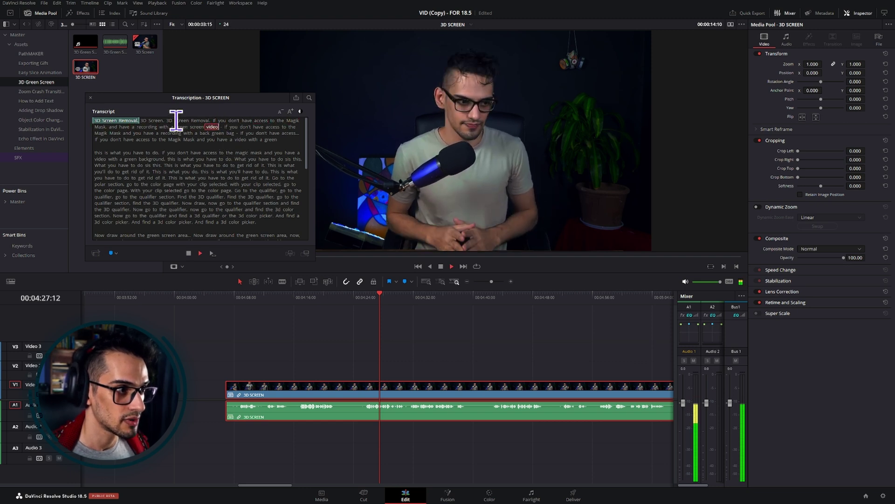
{"action": "key", "text": "space"}
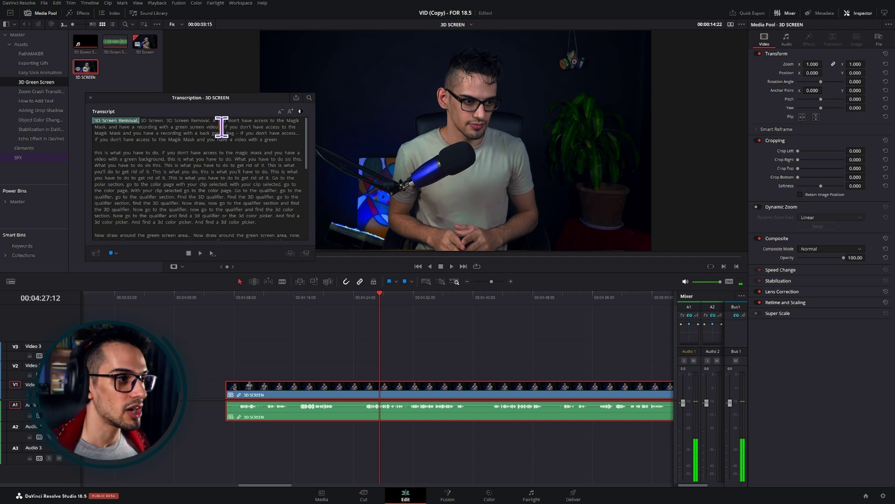
{"action": "left_click", "coordinate": [222, 127]}
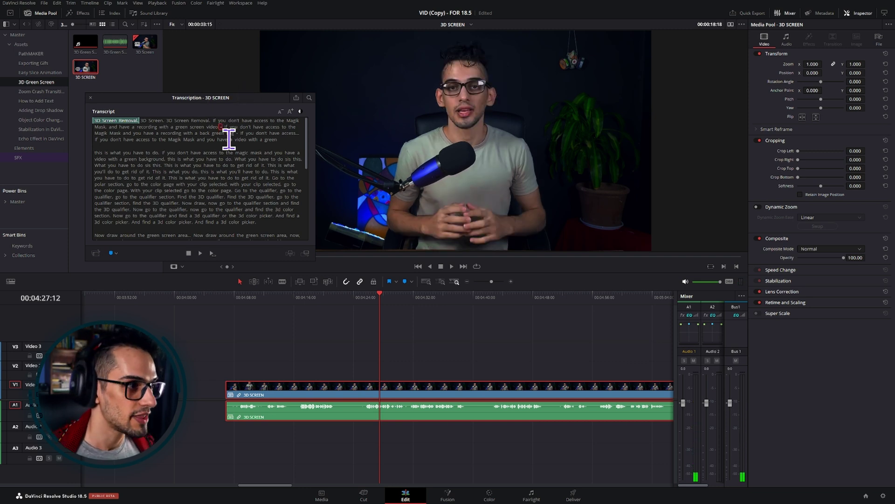
{"action": "key", "text": "space"}
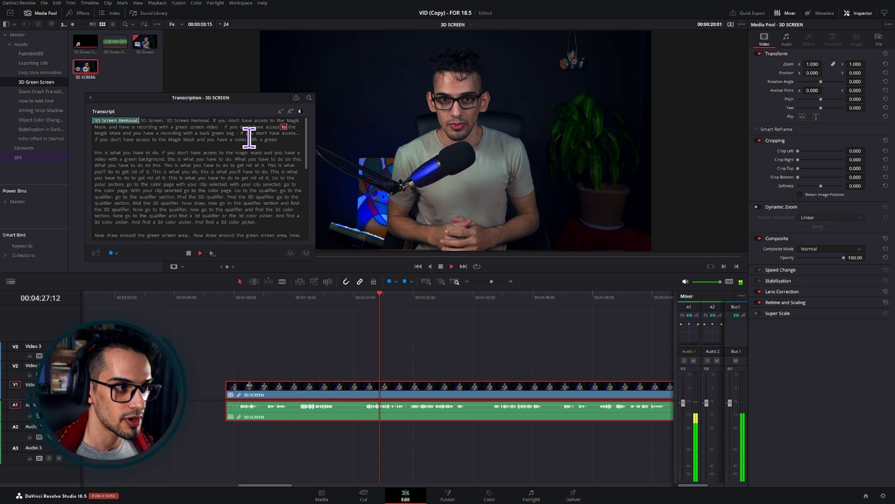
{"action": "key", "text": "space"}
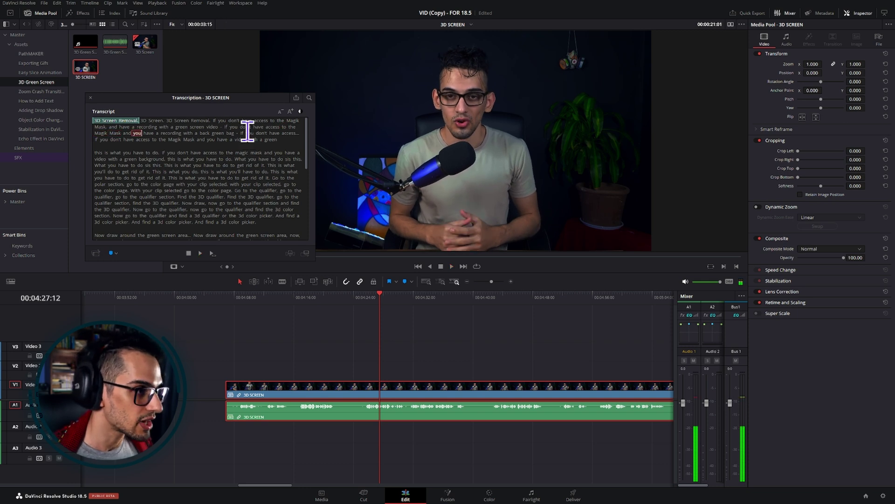
{"action": "left_click", "coordinate": [242, 132]}
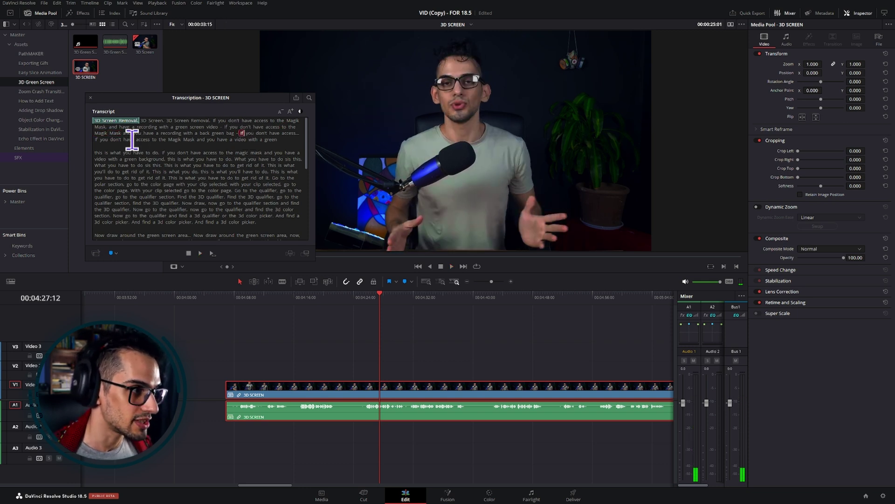
{"action": "key", "text": "space"}
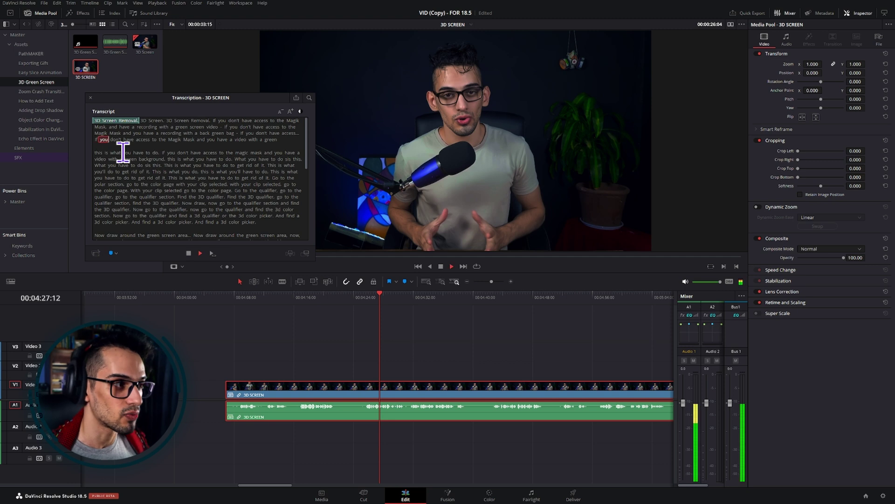
{"action": "key", "text": "space"}
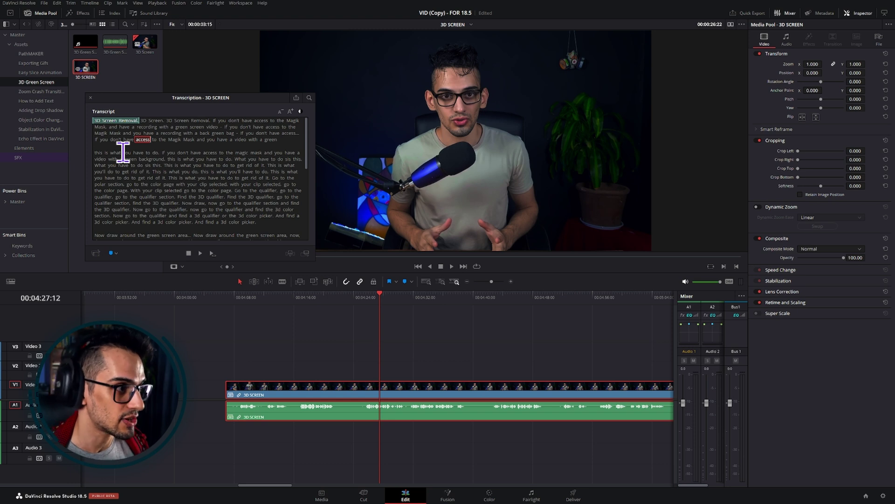
{"action": "left_click_drag", "start_coordinate": [123, 152], "coordinate": [103, 139]}
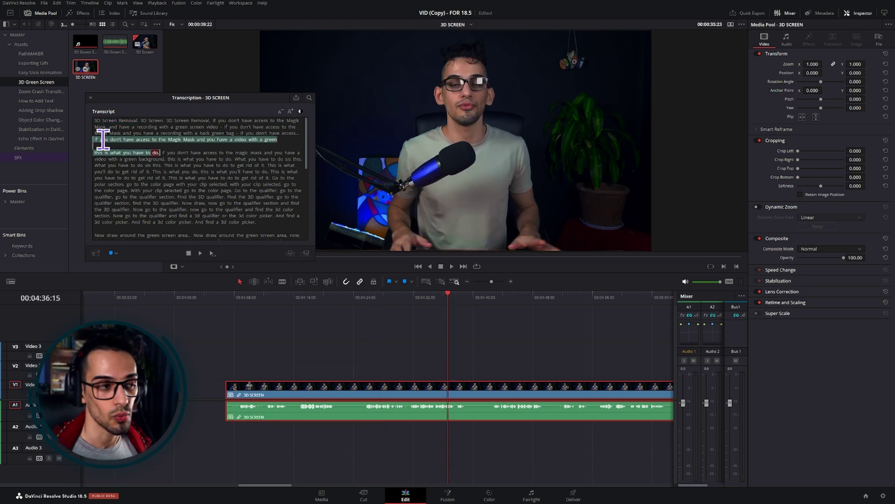
Jump to the word 'green', then to the line 'Now draw around the green screen area.'.
{"action": "left_click", "coordinate": [269, 139]}
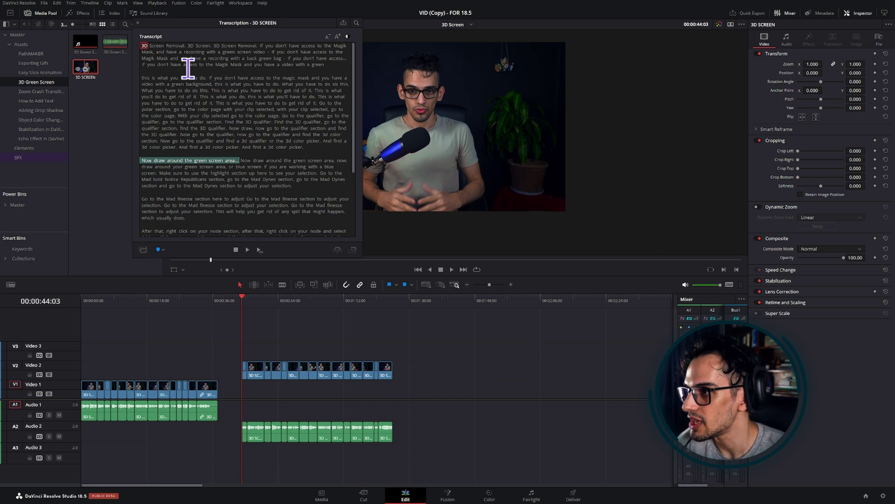
{"action": "left_click", "coordinate": [143, 159]}
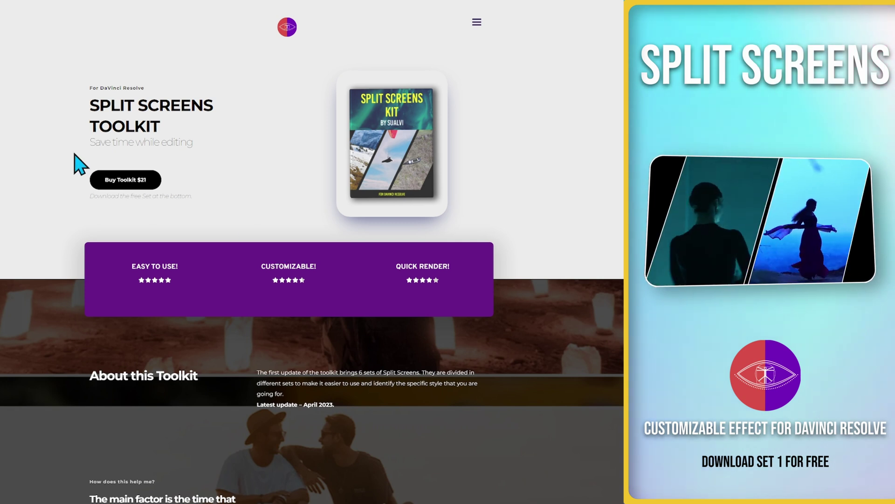
Select the SPLIT SCREENS TOOLKIT heading, then scroll down to the toolkit contents and Split Screens Previews.
{"action": "left_click_drag", "start_coordinate": [89, 106], "coordinate": [160, 127]}
{"action": "left_click", "coordinate": [348, 226]}
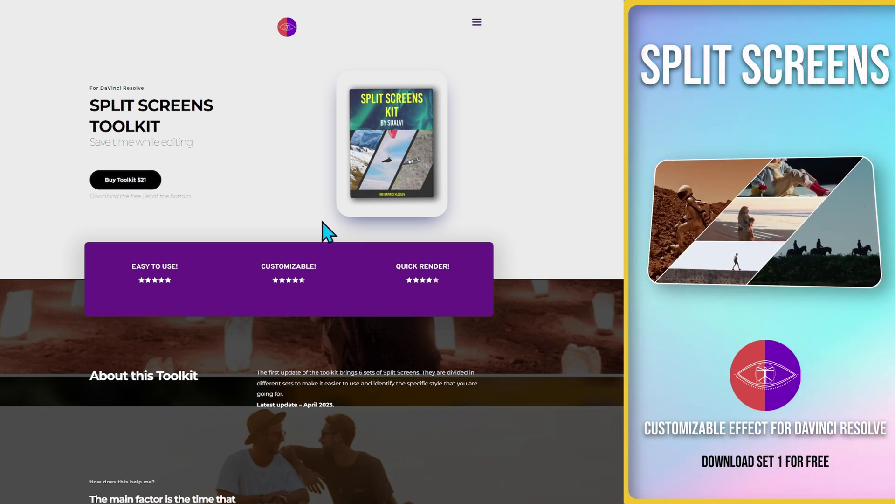
{"action": "scroll", "coordinate": [322, 222], "scroll_direction": "down", "scroll_amount": 4}
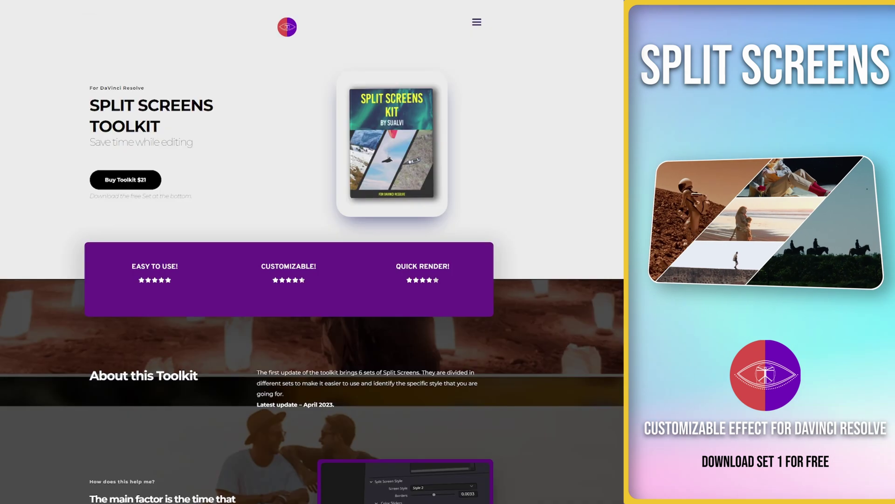
{"action": "scroll", "coordinate": [312, 252], "scroll_direction": "down", "scroll_amount": 15}
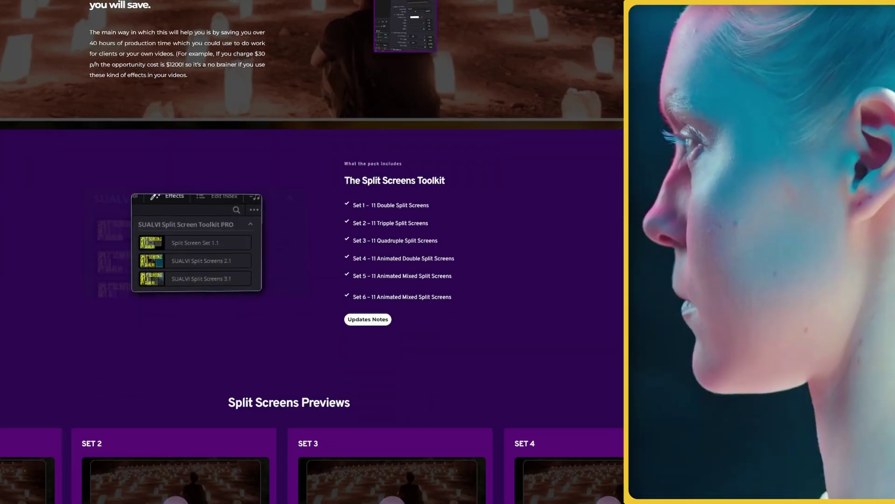
{"action": "scroll", "coordinate": [362, 226], "scroll_direction": "down", "scroll_amount": 10}
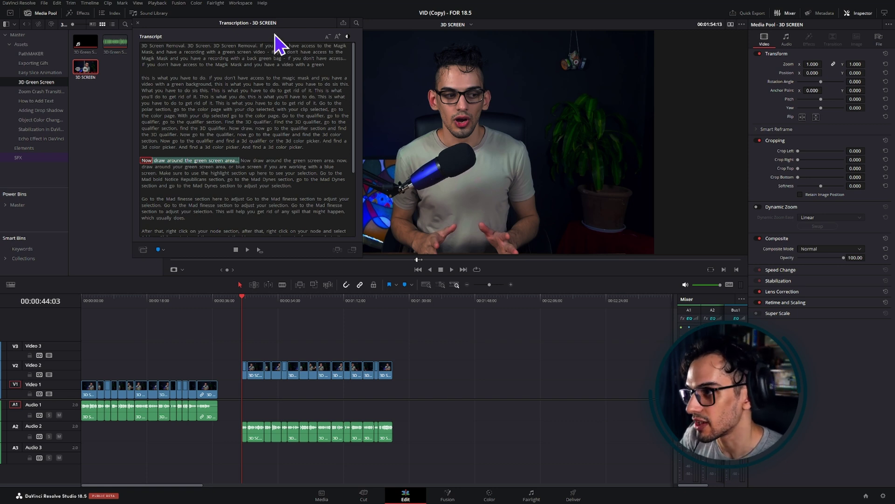
Move the Transcription window left beside the viewer and resize it to a compact height.
{"action": "left_click_drag", "start_coordinate": [270, 22], "coordinate": [193, 13]}
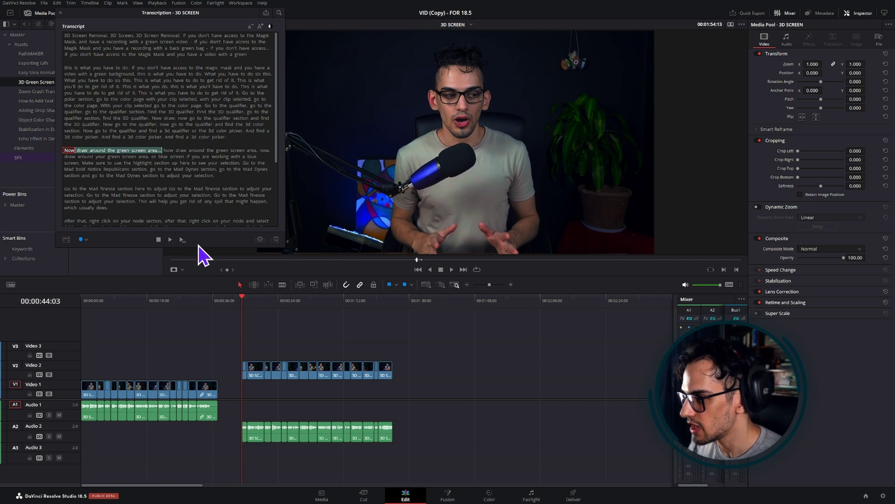
{"action": "left_click_drag", "start_coordinate": [178, 248], "coordinate": [221, 273]}
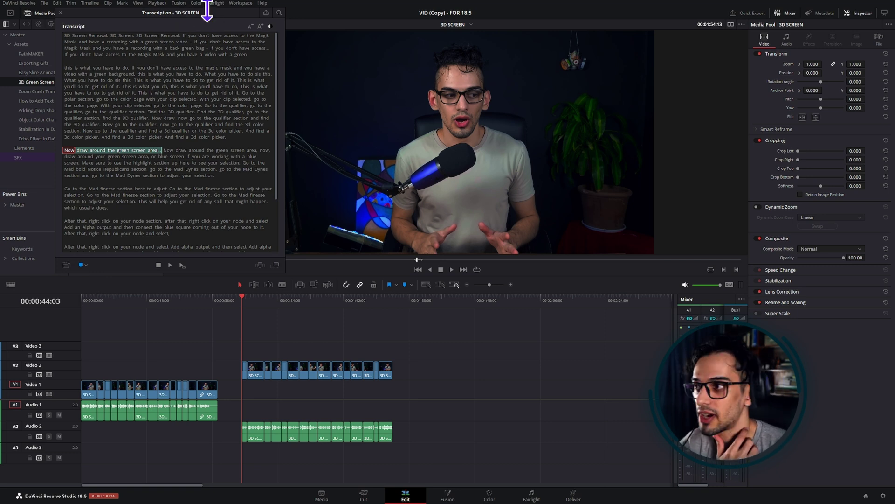
{"action": "mouse_move", "coordinate": [207, 12]}
{"action": "left_mouse_down"}
{"action": "mouse_move", "coordinate": [160, 9]}
{"action": "mouse_move", "coordinate": [66, 62]}
{"action": "mouse_move", "coordinate": [0, 65]}
{"action": "mouse_move", "coordinate": [239, 16]}
{"action": "mouse_move", "coordinate": [219, 21]}
{"action": "left_mouse_up"}
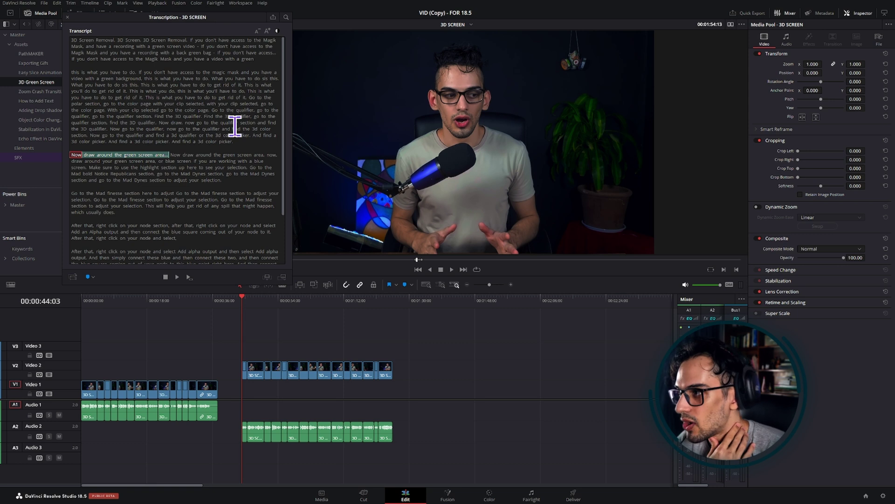
{"action": "scroll", "coordinate": [235, 126], "scroll_direction": "down", "scroll_amount": 3}
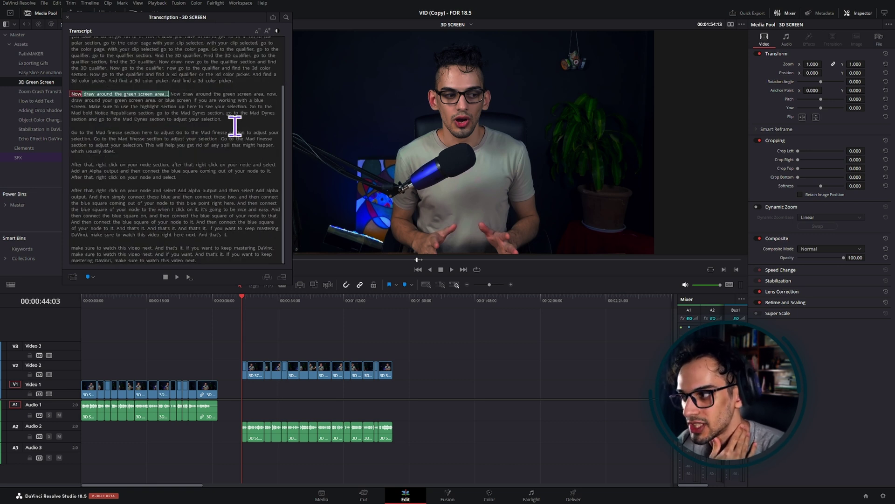
{"action": "scroll", "coordinate": [235, 126], "scroll_direction": "up", "scroll_amount": 3}
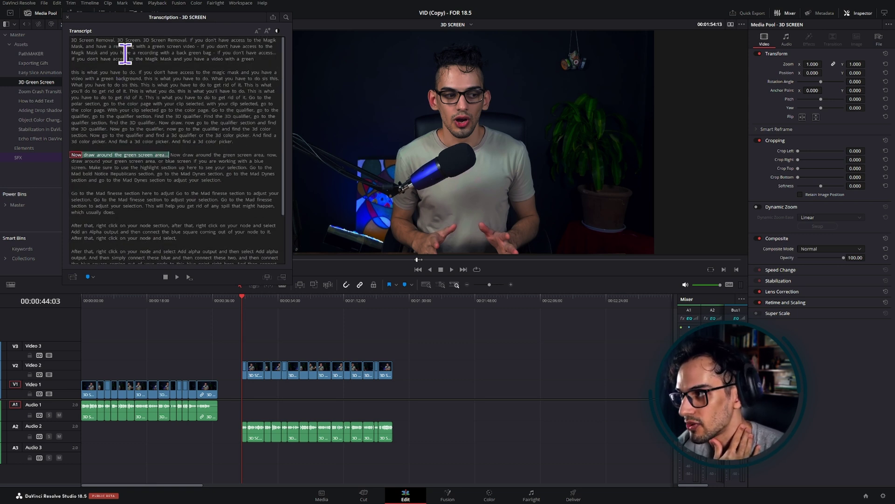
Select a long transcript passage and preview from 'back', 'Mask.', a later line and the opening '3D'.
{"action": "left_click_drag", "start_coordinate": [121, 53], "coordinate": [207, 128]}
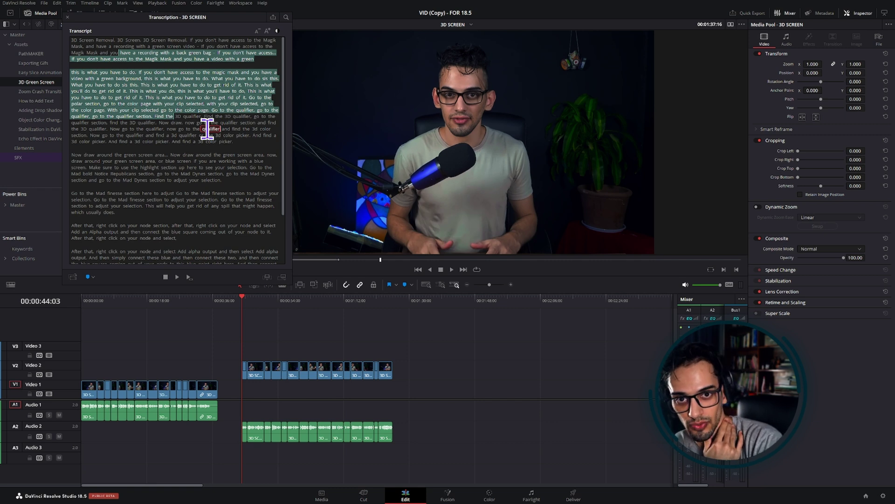
{"action": "left_click", "coordinate": [182, 52]}
{"action": "left_click", "coordinate": [76, 46]}
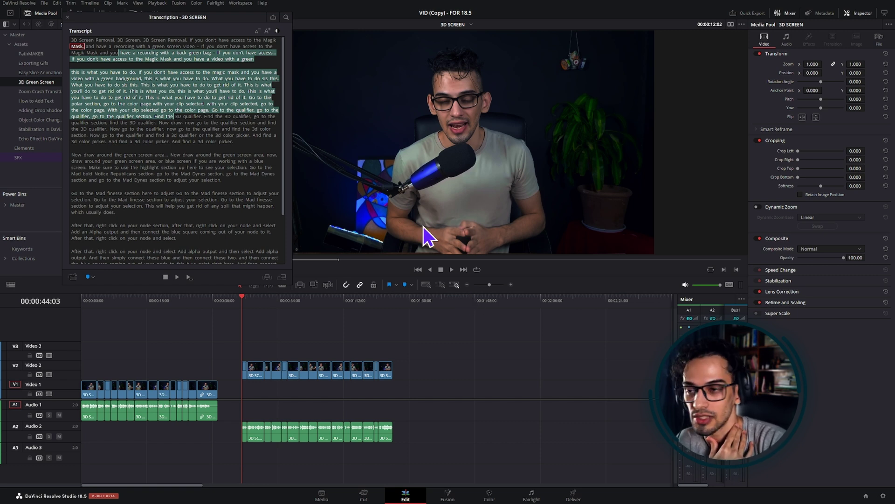
{"action": "left_click", "coordinate": [210, 136]}
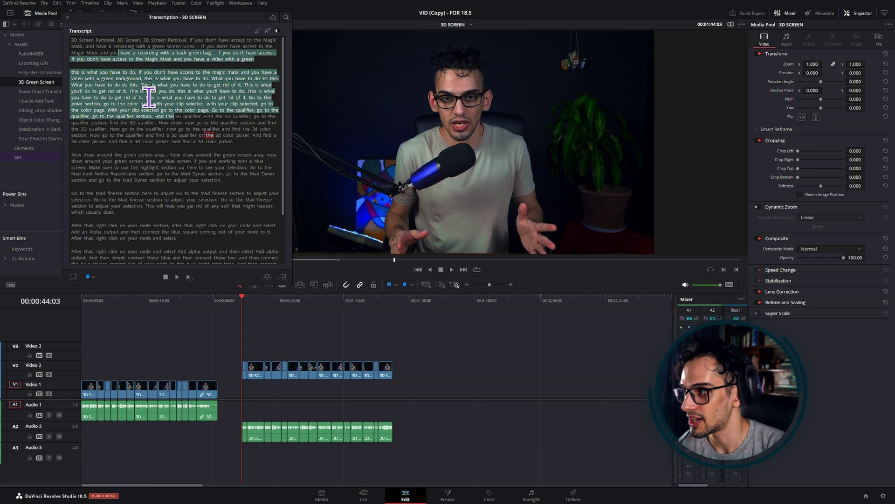
{"action": "left_click", "coordinate": [76, 40]}
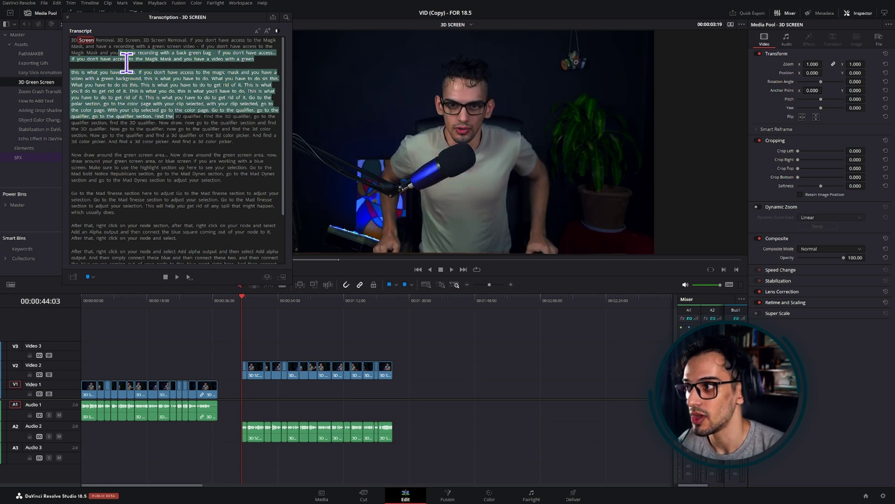
Preview from 'highlight', 'video', 'with' and 'If you don't', then set the playhead to 00:00:34:22.
{"action": "left_click", "coordinate": [144, 167]}
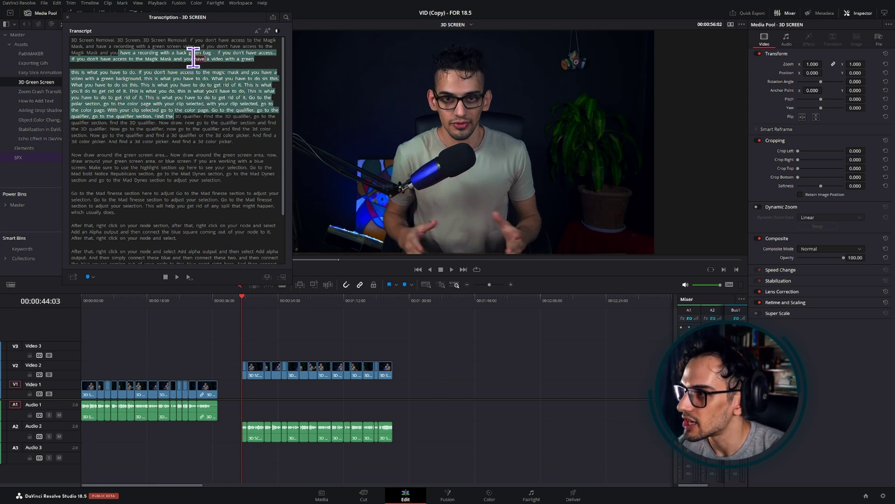
{"action": "left_click", "coordinate": [167, 48]}
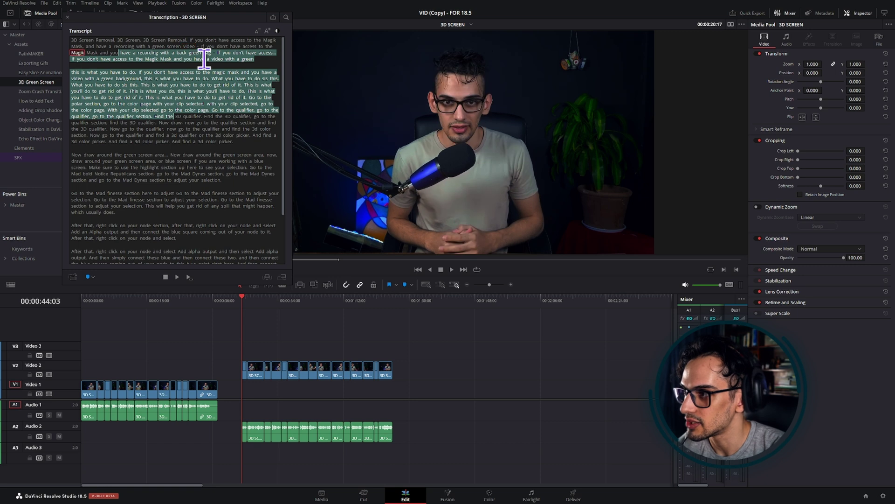
{"action": "left_click", "coordinate": [229, 59]}
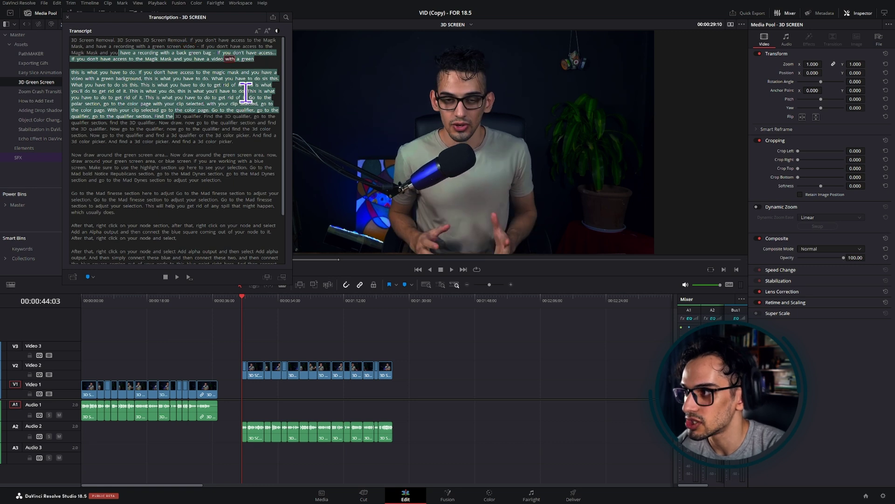
{"action": "left_click", "coordinate": [144, 73]}
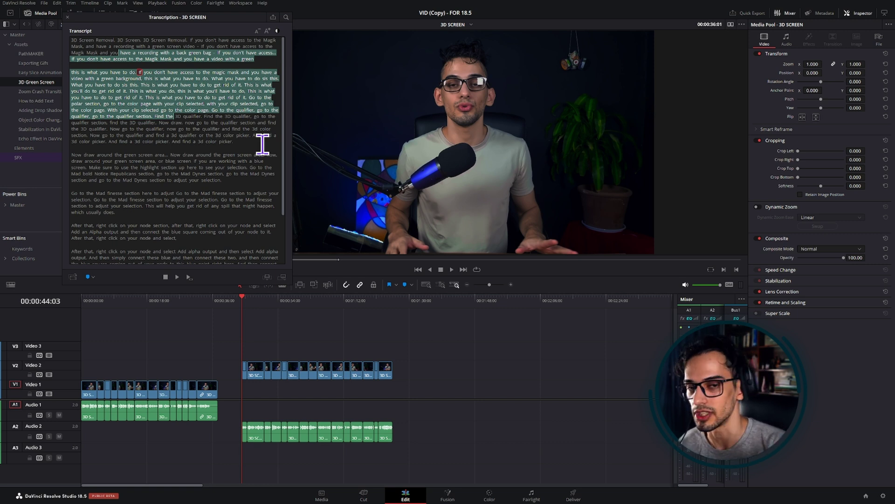
{"action": "left_click", "coordinate": [209, 303]}
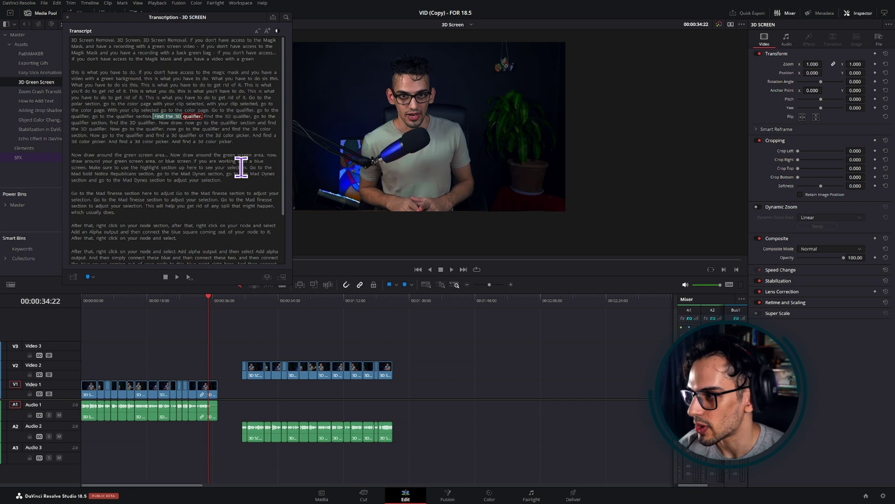
In the transcript, select the sentence from 'Go to the' through the end of the Mad Dynes line.
{"action": "left_click_drag", "start_coordinate": [146, 199], "coordinate": [185, 200]}
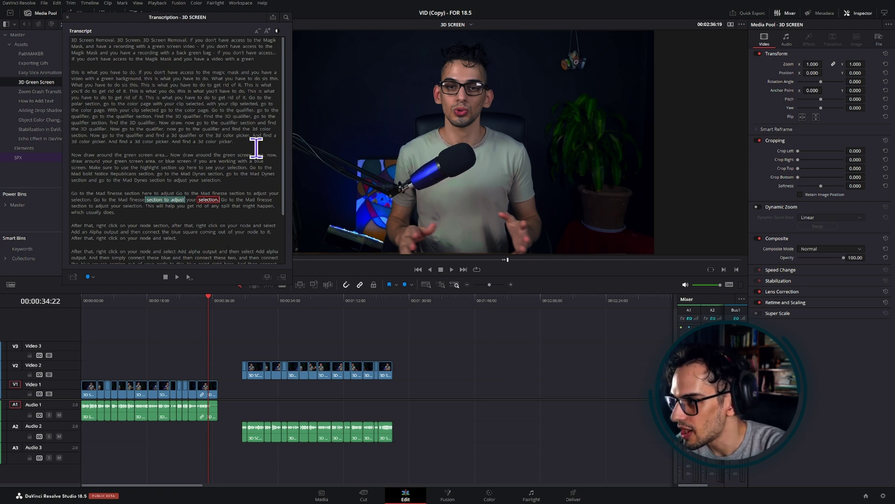
{"action": "left_click_drag", "start_coordinate": [249, 168], "coordinate": [271, 169]}
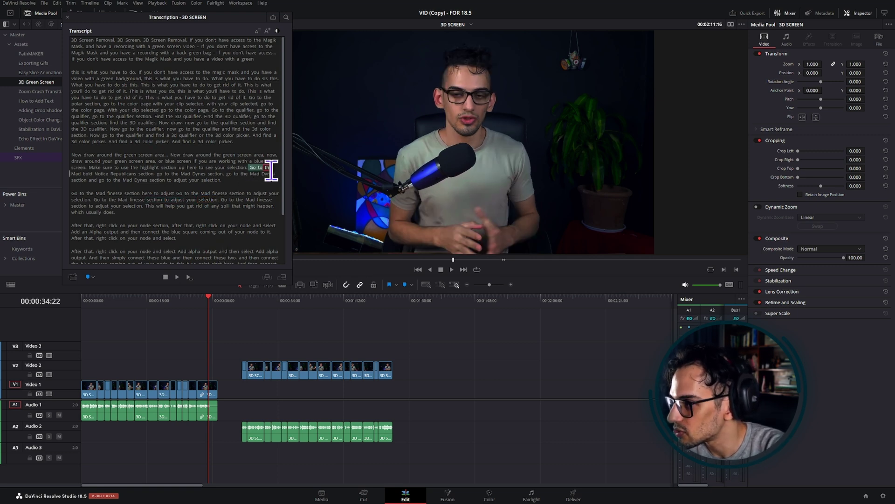
{"action": "left_click_drag", "start_coordinate": [83, 174], "coordinate": [155, 174]}
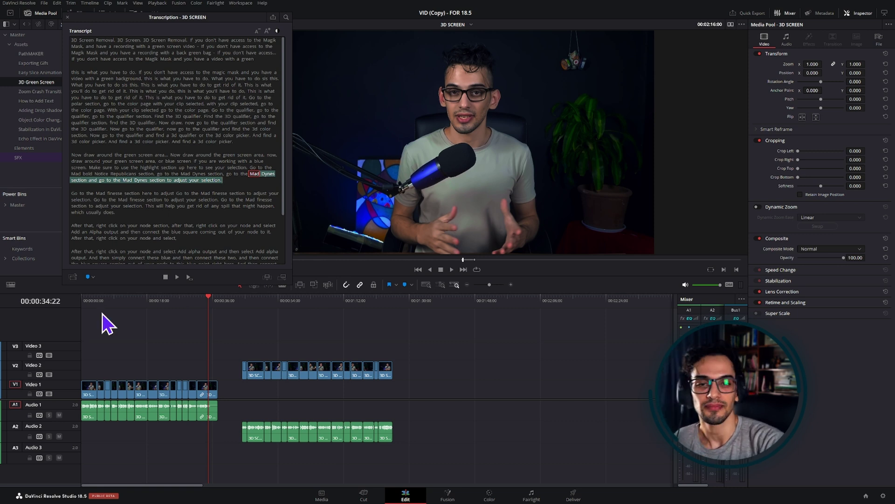
Review the rest of the transcript, then close the Transcription window to return to the 3D Green Screen bin.
{"action": "scroll", "coordinate": [183, 198], "scroll_direction": "down", "scroll_amount": 1}
{"action": "scroll", "coordinate": [183, 198], "scroll_direction": "down", "scroll_amount": 2}
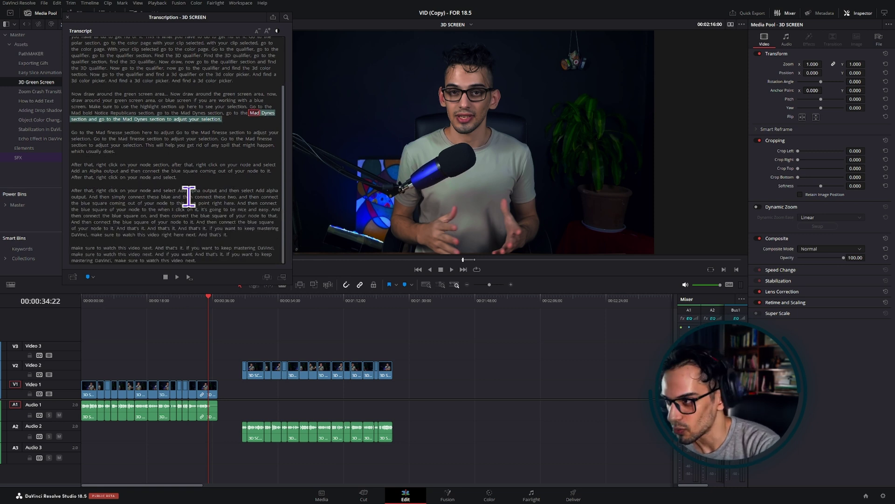
{"action": "scroll", "coordinate": [186, 194], "scroll_direction": "up", "scroll_amount": 3}
{"action": "scroll", "coordinate": [188, 196], "scroll_direction": "down", "scroll_amount": 3}
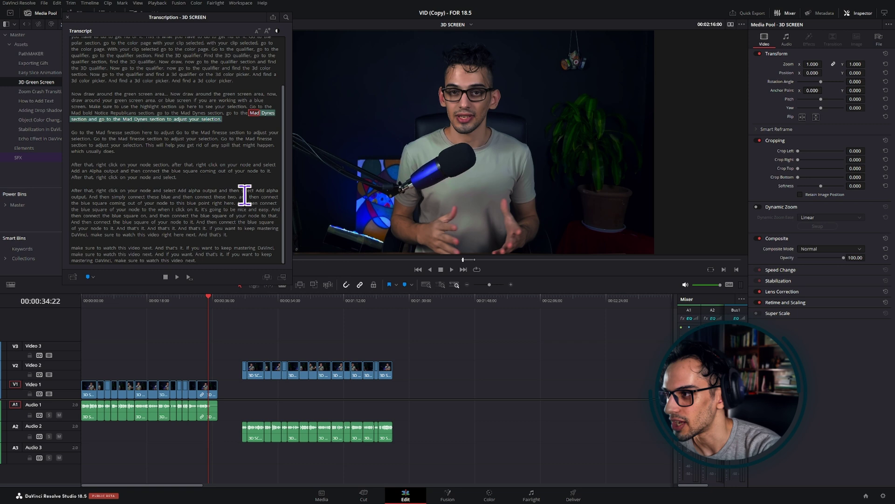
{"action": "scroll", "coordinate": [241, 193], "scroll_direction": "up", "scroll_amount": 3}
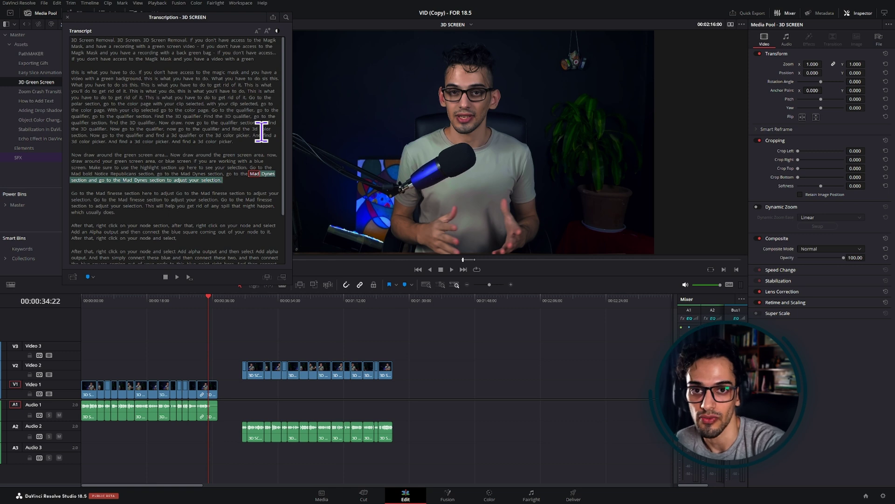
{"action": "scroll", "coordinate": [261, 132], "scroll_direction": "down", "scroll_amount": 3}
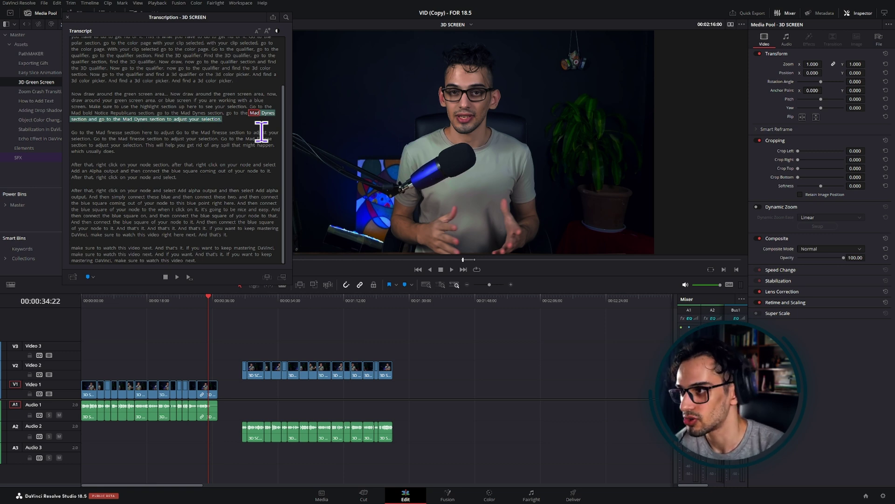
{"action": "left_click", "coordinate": [68, 18]}
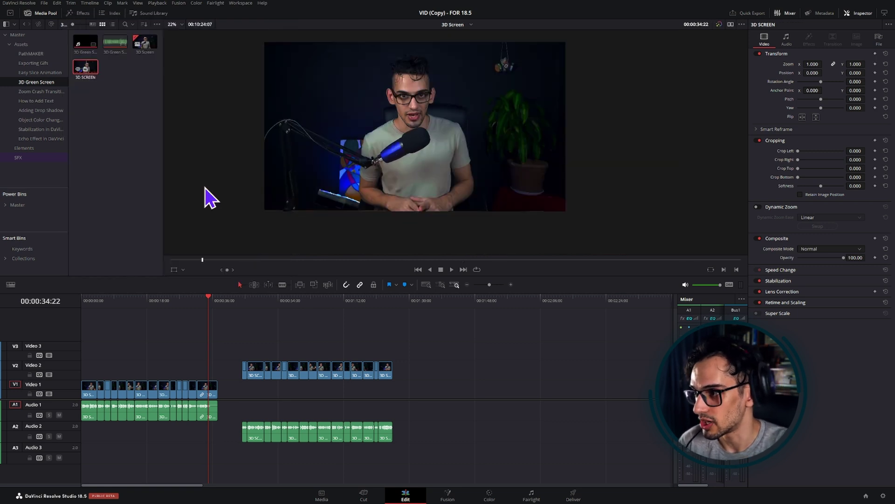